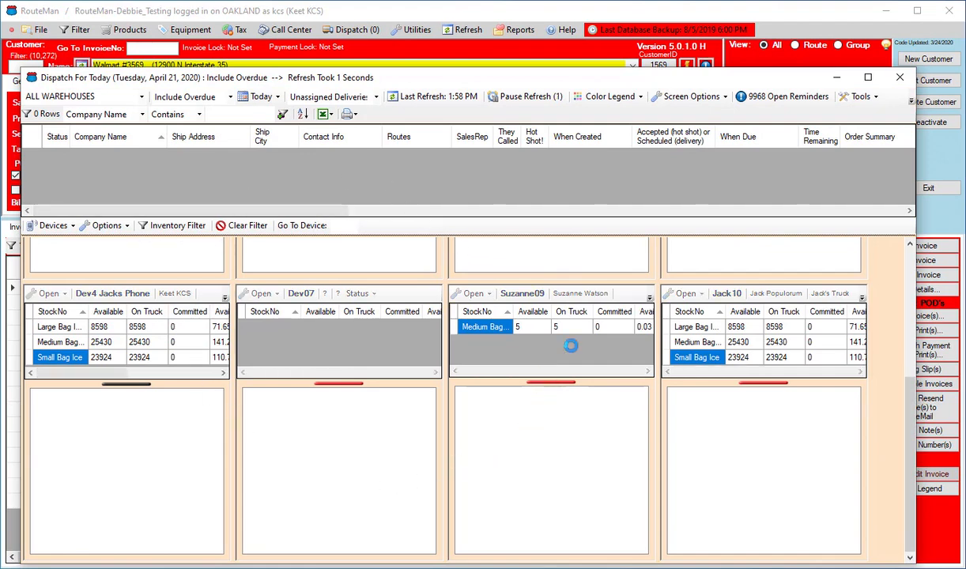
{"action": "mouse_move", "coordinate": [914, 401]}
{"action": "left_mouse_down"}
{"action": "mouse_move", "coordinate": [919, 273]}
{"action": "mouse_move", "coordinate": [909, 389]}
{"action": "left_mouse_up"}
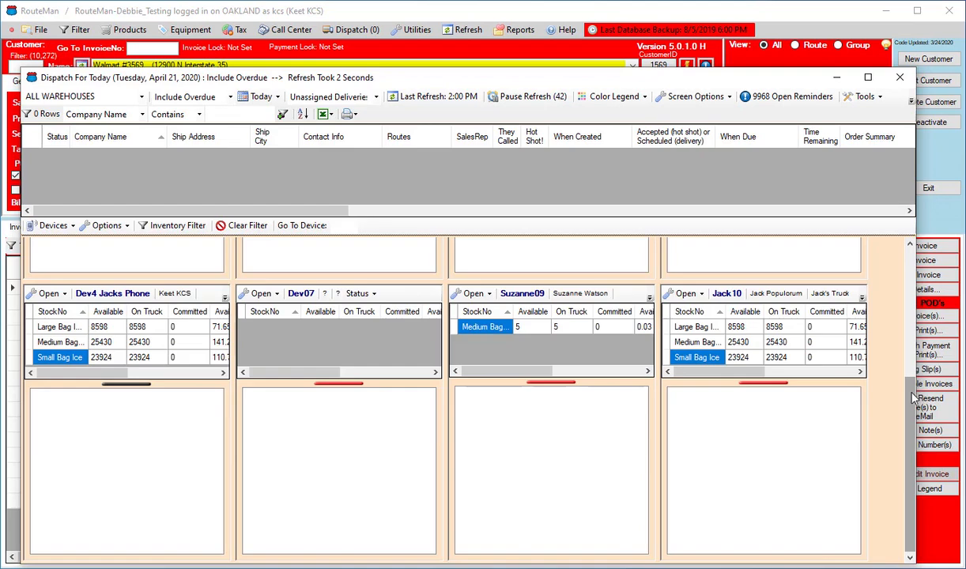
{"action": "scroll", "coordinate": [875, 381], "scroll_direction": "up", "scroll_amount": 3}
{"action": "left_click_drag", "start_coordinate": [921, 317], "coordinate": [895, 423]}
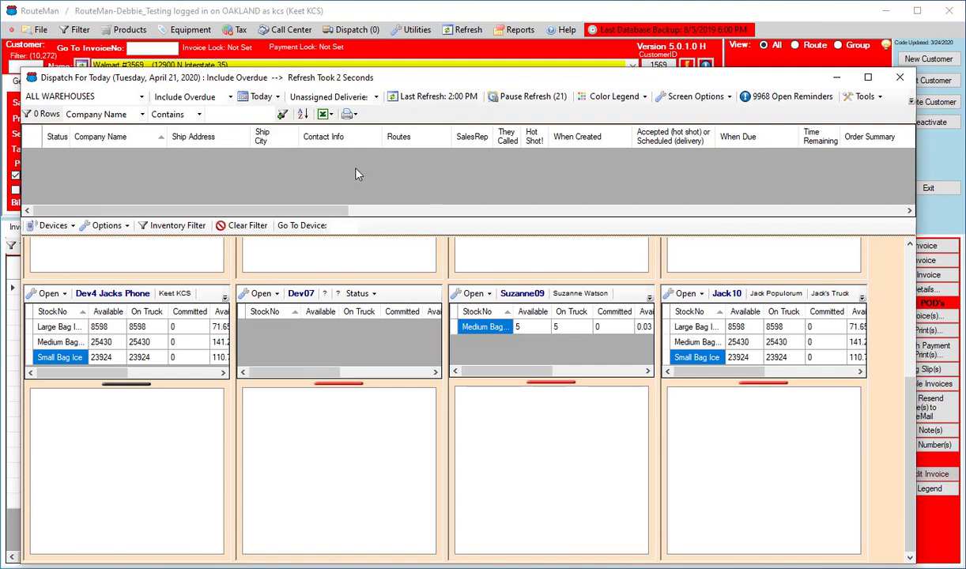
Start assigning the Bessemer route to device Dev07, widen the route order options window and check the delivery date calendar.
{"action": "left_click", "coordinate": [276, 294]}
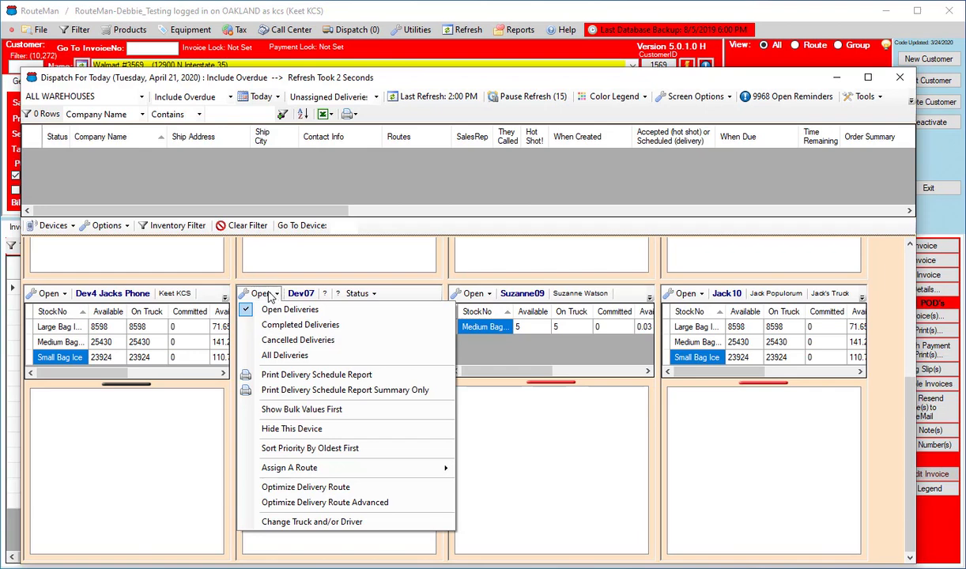
{"action": "mouse_move", "coordinate": [278, 470]}
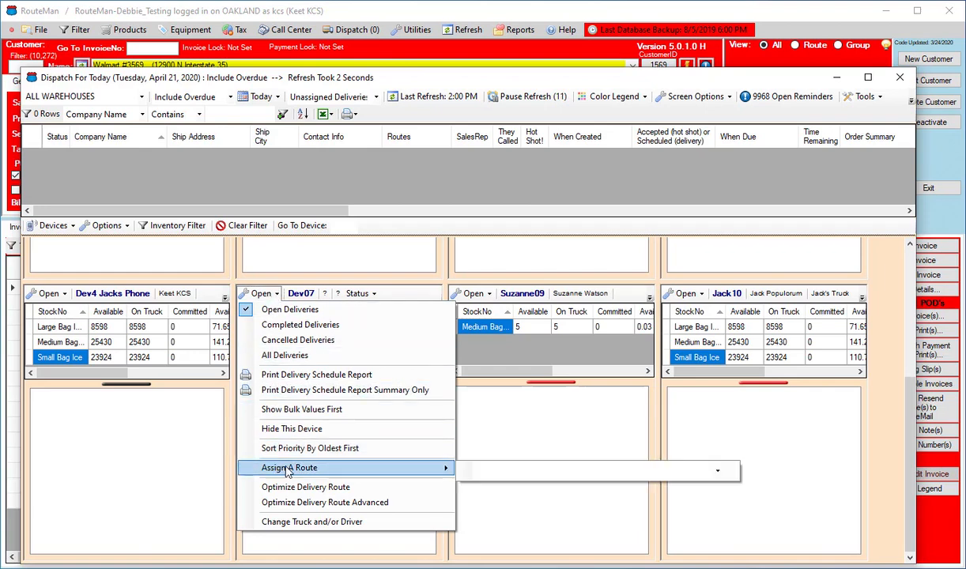
{"action": "left_click", "coordinate": [717, 472]}
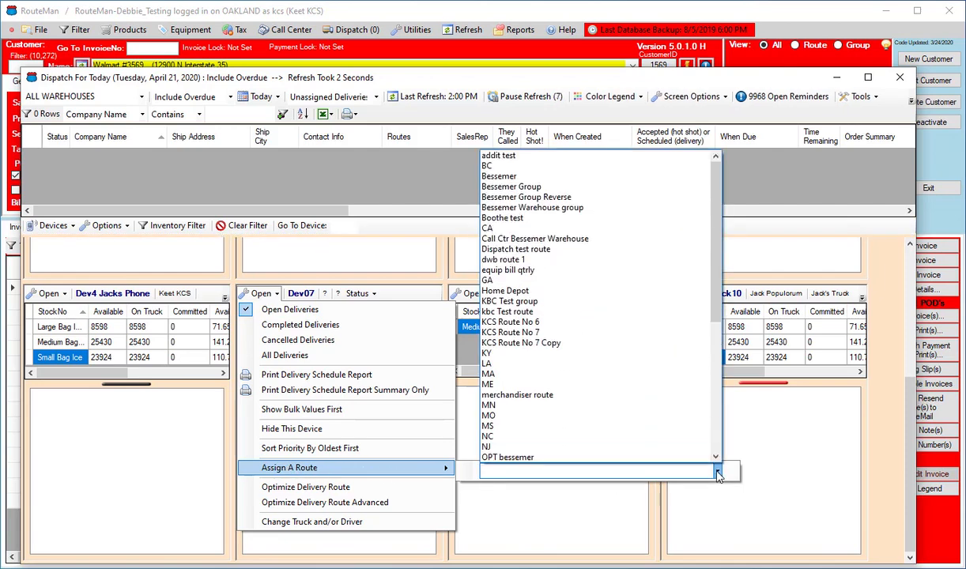
{"action": "left_click", "coordinate": [626, 177]}
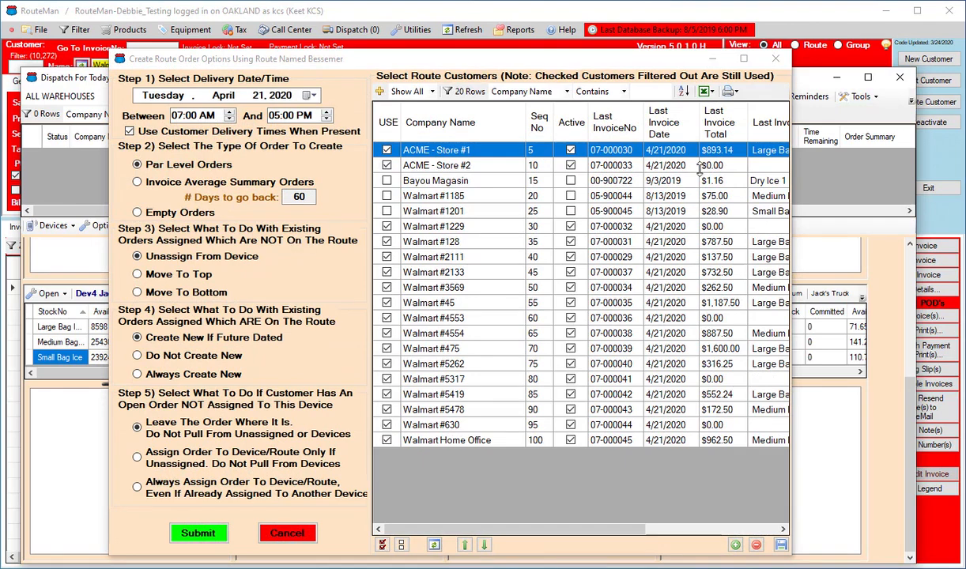
{"action": "left_click_drag", "start_coordinate": [791, 172], "coordinate": [955, 168]}
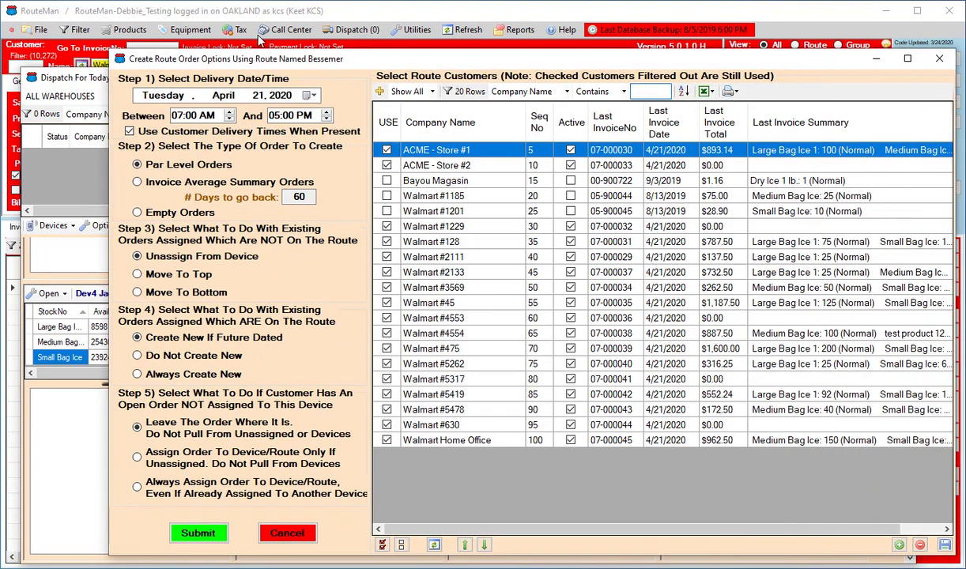
{"action": "left_click_drag", "start_coordinate": [110, 136], "coordinate": [10, 115]}
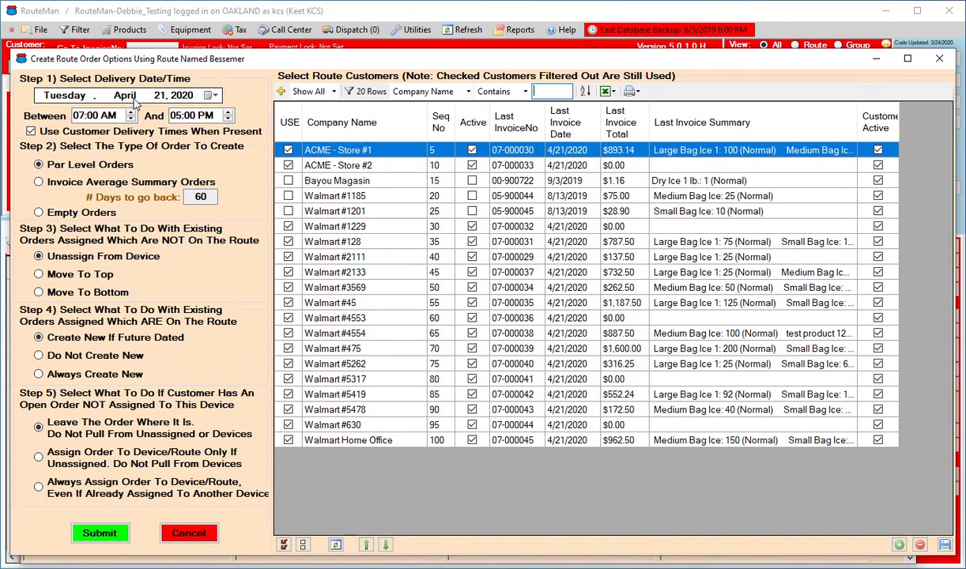
{"action": "left_click", "coordinate": [207, 96]}
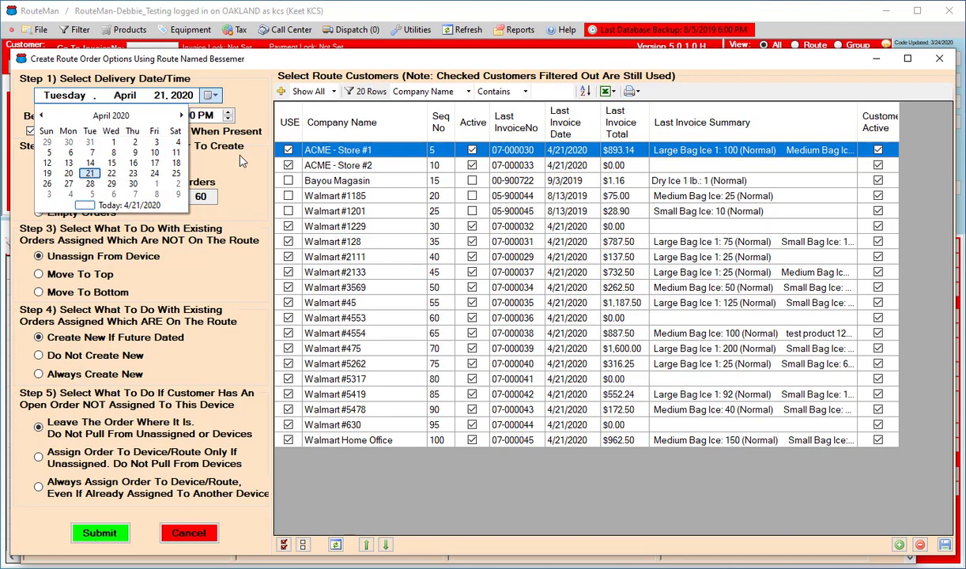
{"action": "left_click", "coordinate": [241, 161]}
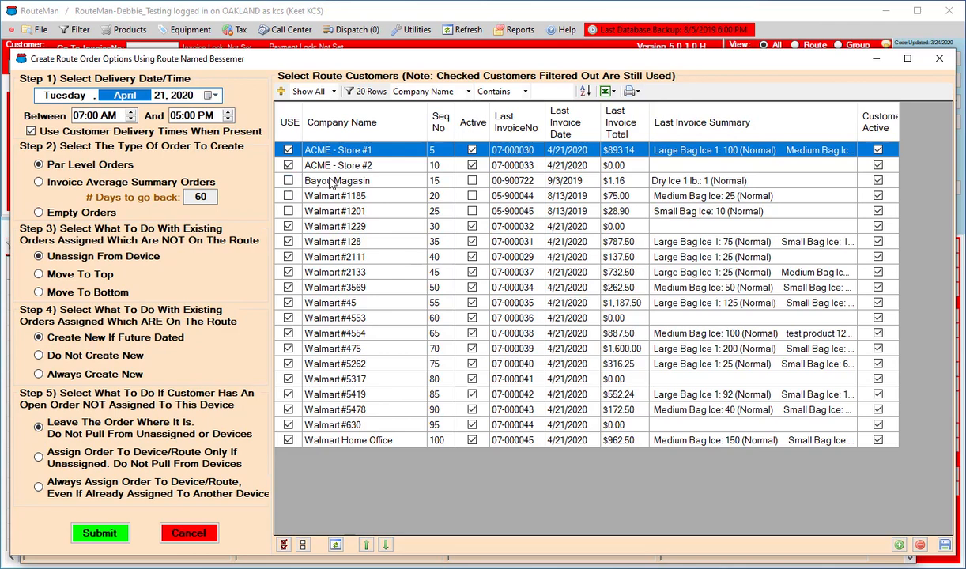
Try including Bayou Magasin and excluding ACME - Store #2 among the route customers, restoring each original selection.
{"action": "left_click", "coordinate": [289, 181]}
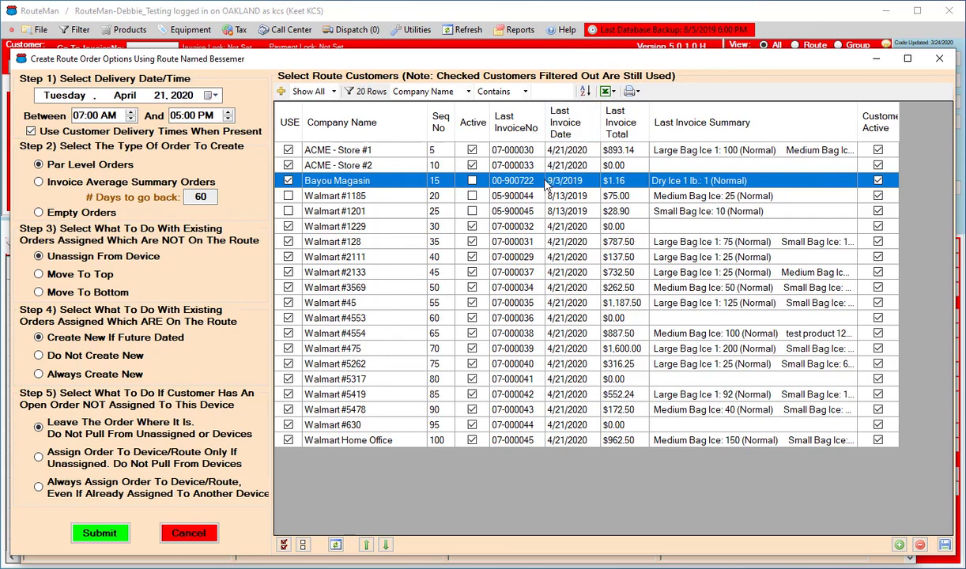
{"action": "left_click", "coordinate": [288, 181]}
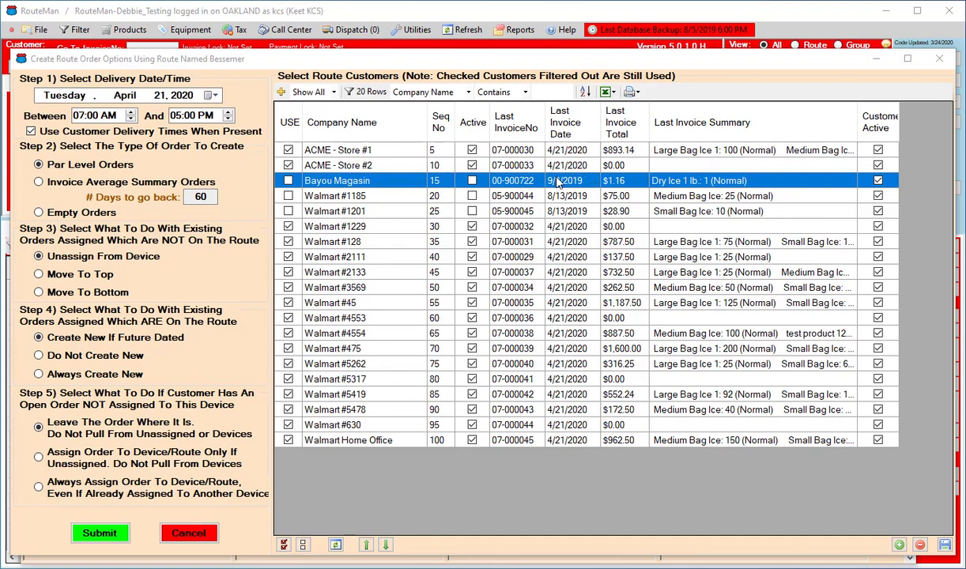
{"action": "left_click", "coordinate": [288, 181]}
{"action": "left_click", "coordinate": [289, 181]}
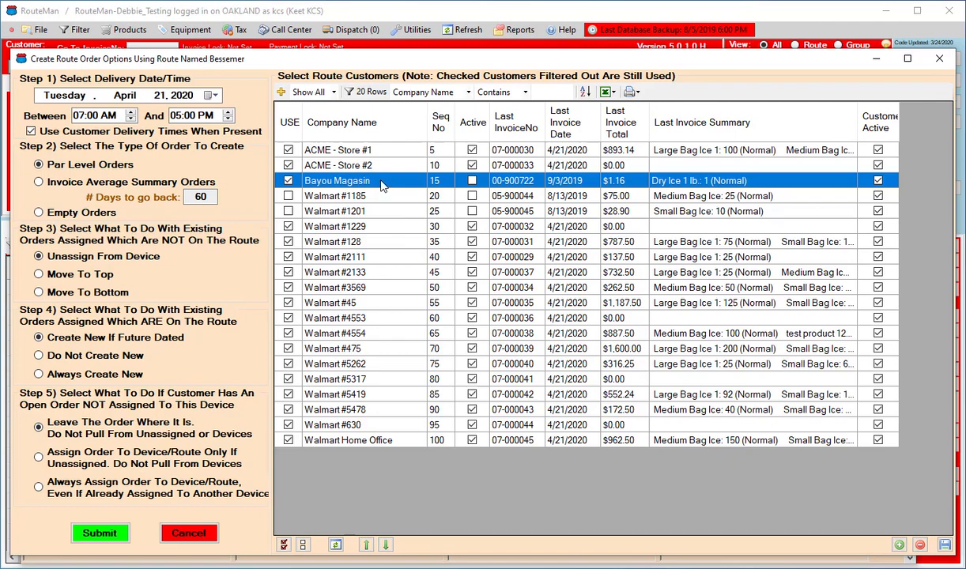
{"action": "left_click", "coordinate": [289, 181]}
{"action": "left_click", "coordinate": [282, 165]}
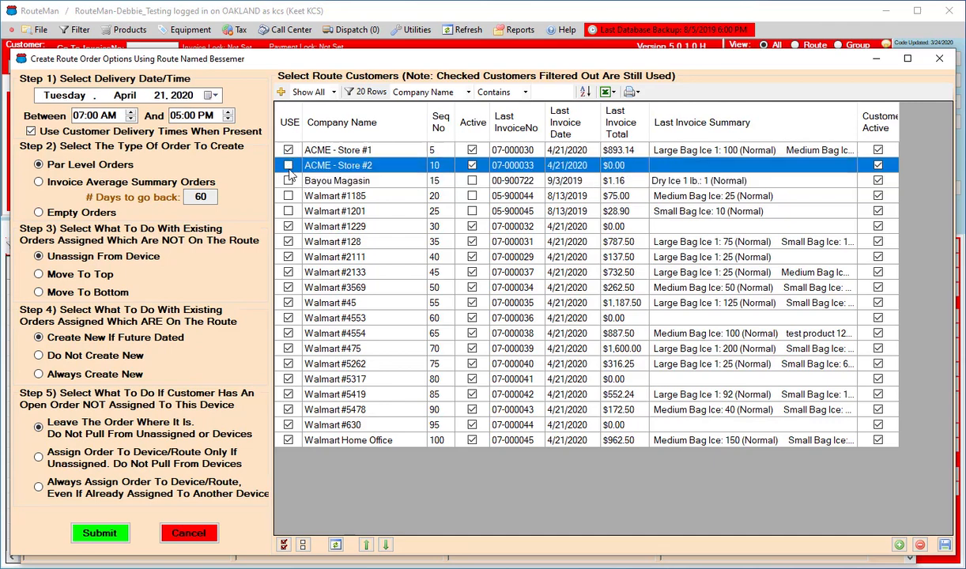
{"action": "left_click", "coordinate": [288, 165]}
Try Empty Orders as the type of order to create, and switch back to Par Level Orders.
{"action": "mouse_move", "coordinate": [92, 170]}
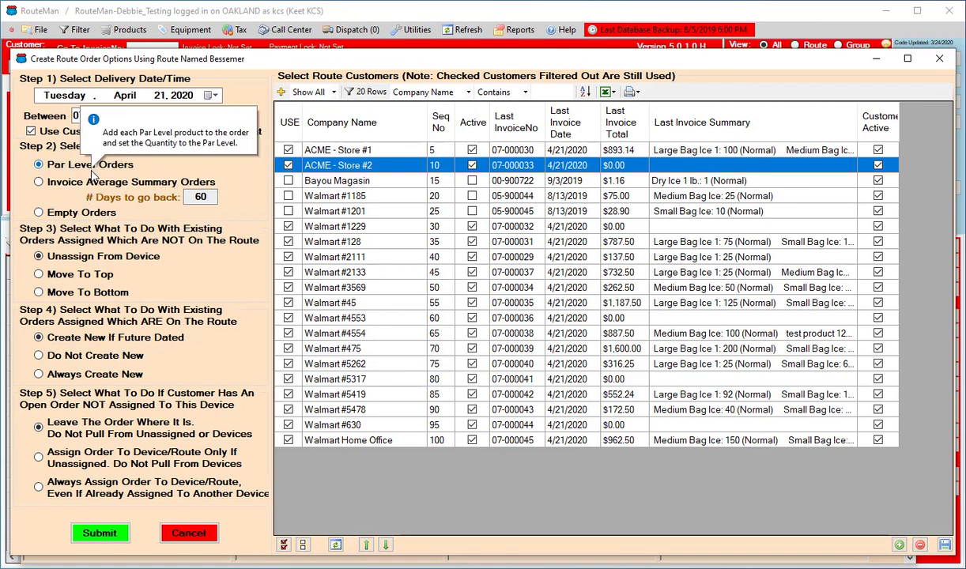
{"action": "mouse_move", "coordinate": [39, 215]}
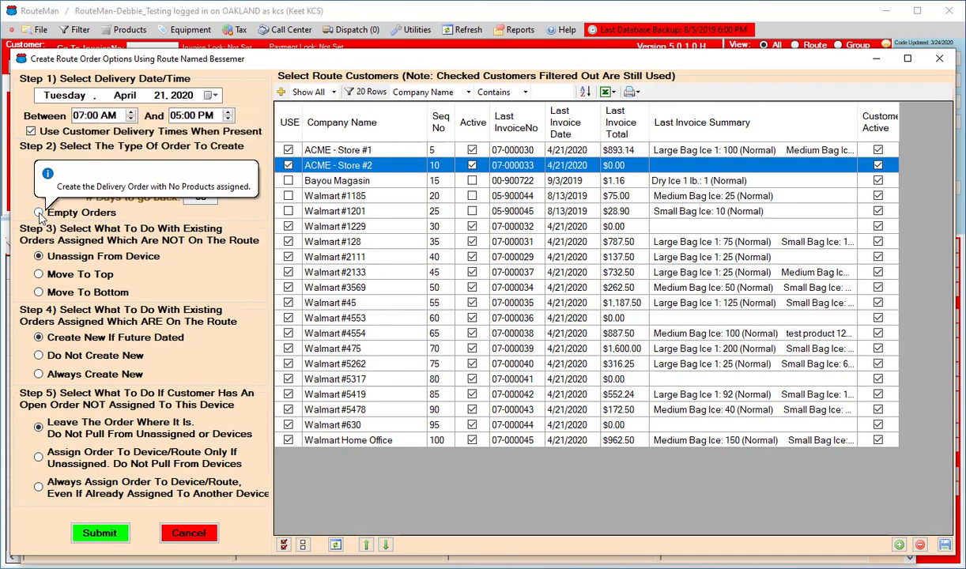
{"action": "left_click", "coordinate": [39, 212]}
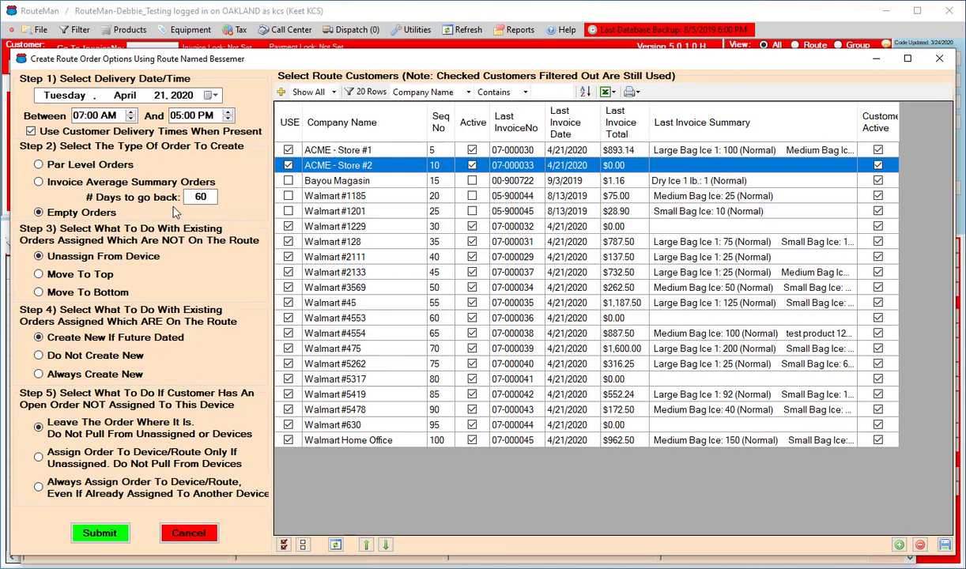
{"action": "left_click", "coordinate": [38, 166]}
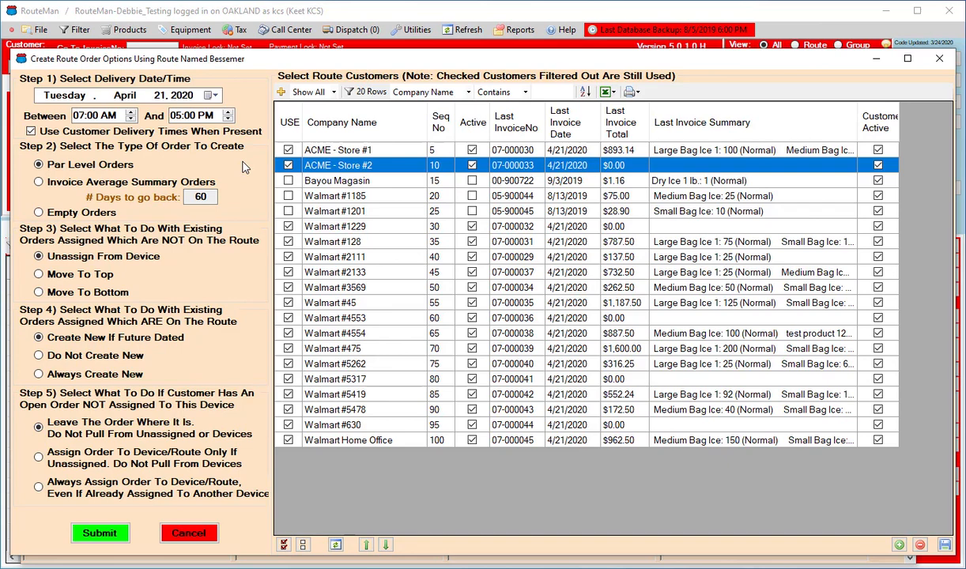
Leave the route order options, view the par levels of customer Walmart #2133, and return to the dispatch screen.
{"action": "mouse_move", "coordinate": [190, 178]}
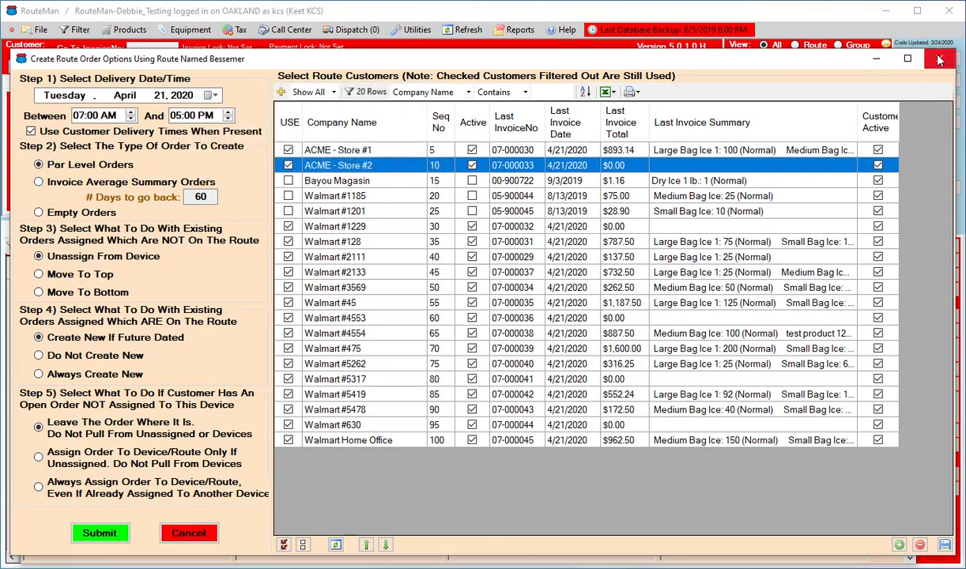
{"action": "left_click", "coordinate": [876, 59]}
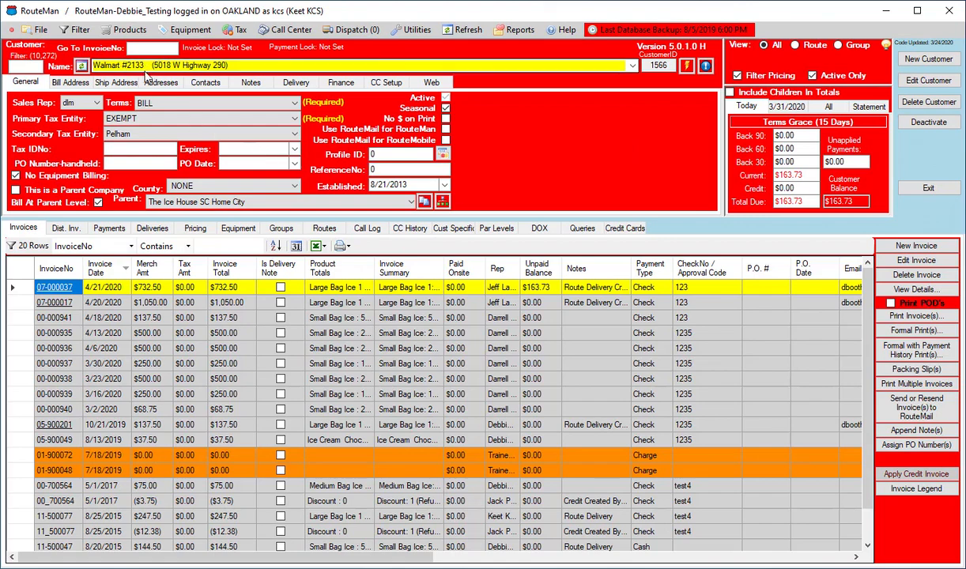
{"action": "left_click", "coordinate": [485, 221]}
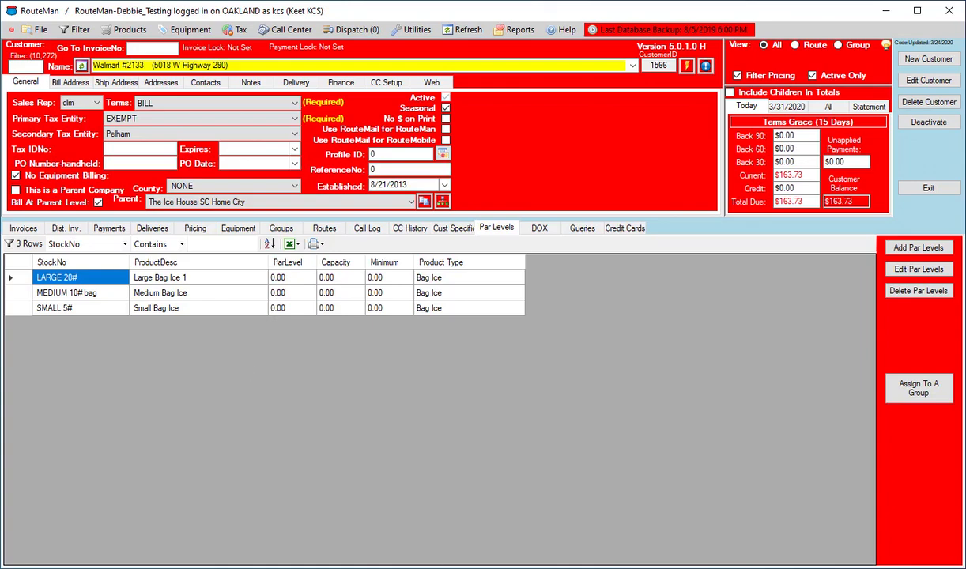
{"action": "key", "text": "alt+Tab"}
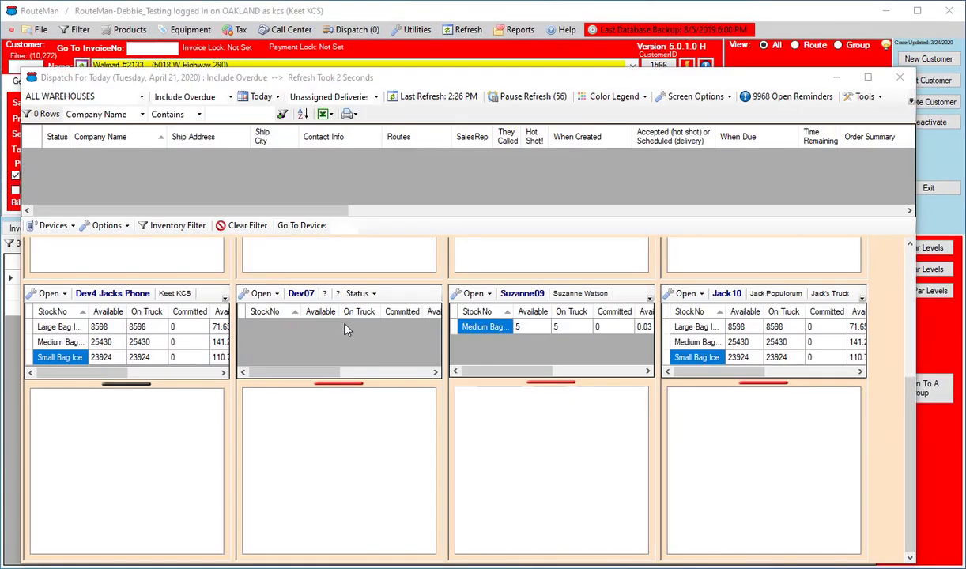
Choose the Bessemer route for assignment to device Dev07.
{"action": "left_click", "coordinate": [278, 296]}
{"action": "mouse_move", "coordinate": [322, 472]}
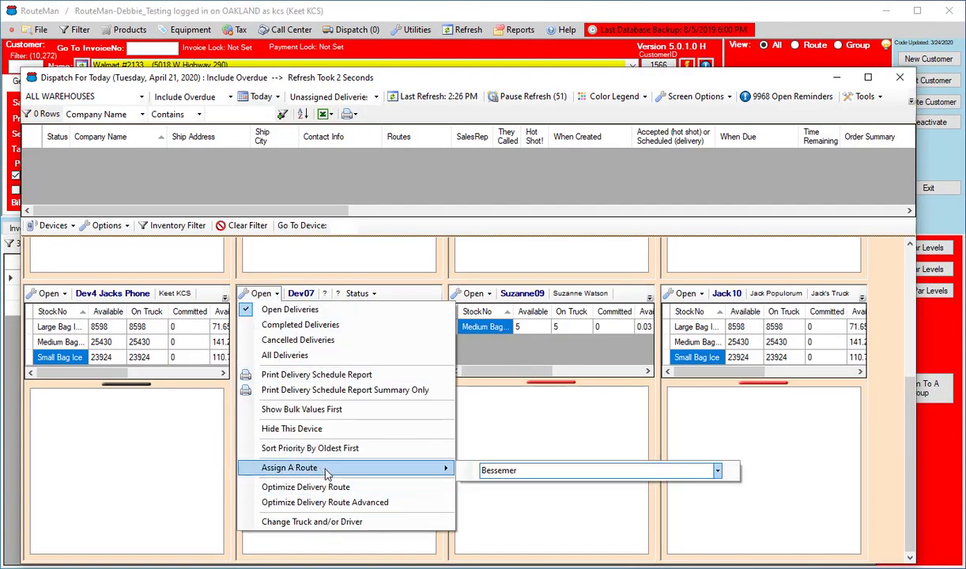
{"action": "left_click", "coordinate": [717, 470]}
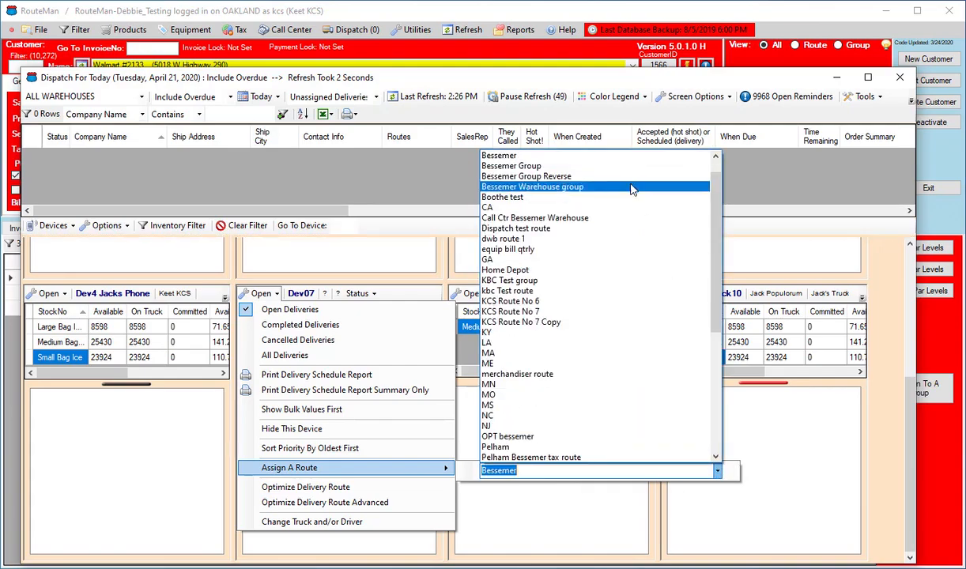
{"action": "left_click", "coordinate": [600, 155]}
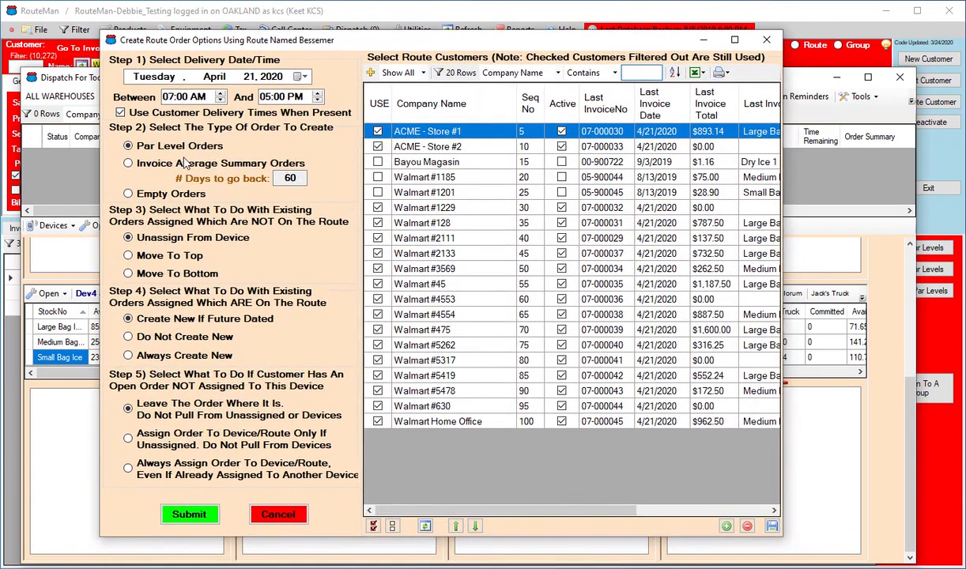
Create the route's deliveries as Invoice Average Summary Orders going back 60 days, and confirm loading them on the device.
{"action": "mouse_move", "coordinate": [217, 151]}
{"action": "mouse_move", "coordinate": [127, 163]}
{"action": "left_click", "coordinate": [127, 163]}
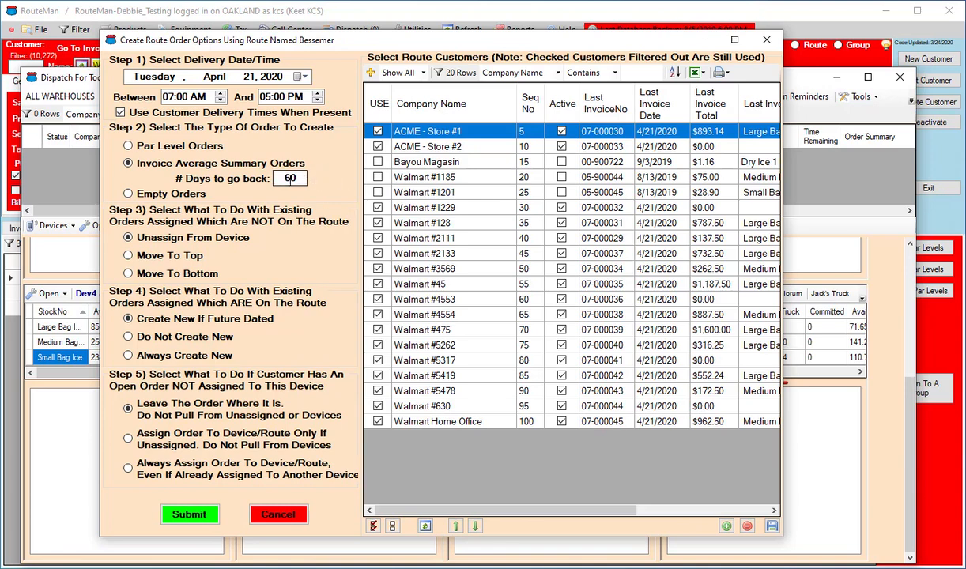
{"action": "left_click", "coordinate": [297, 177]}
{"action": "mouse_move", "coordinate": [256, 452]}
{"action": "mouse_move", "coordinate": [131, 411]}
{"action": "left_click", "coordinate": [190, 515]}
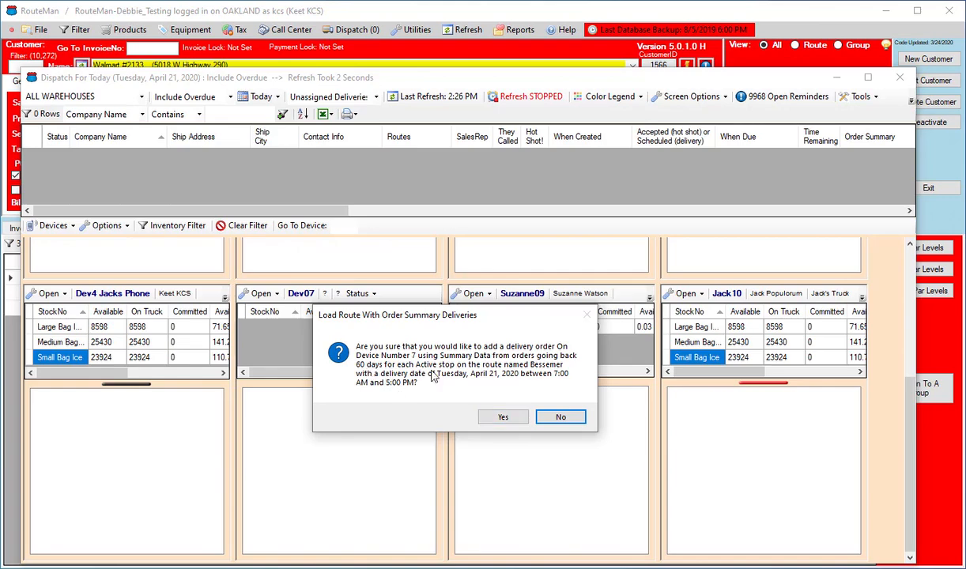
{"action": "left_click", "coordinate": [503, 417]}
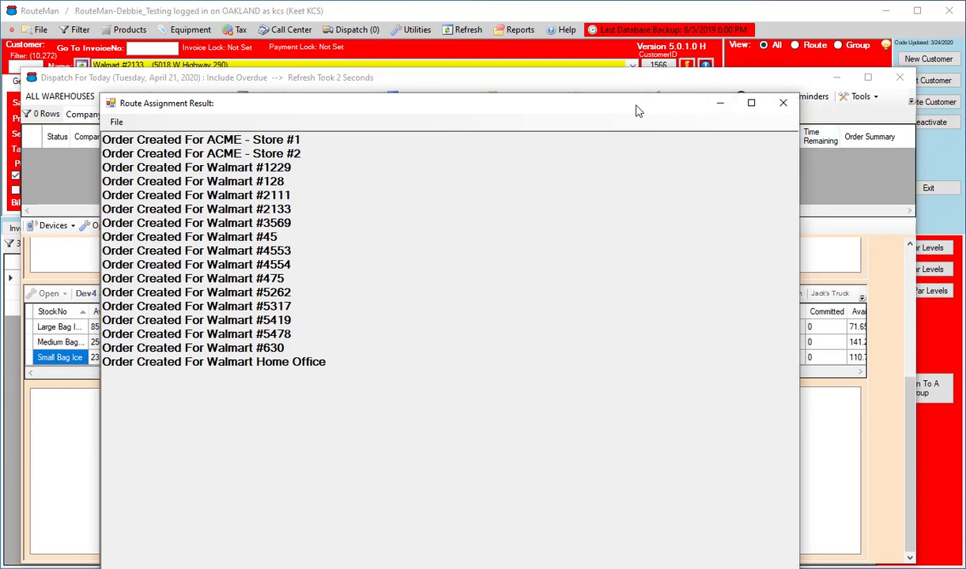
Review the route assignment results and the available file options, and close the results window.
{"action": "left_click_drag", "start_coordinate": [639, 111], "coordinate": [638, 72]}
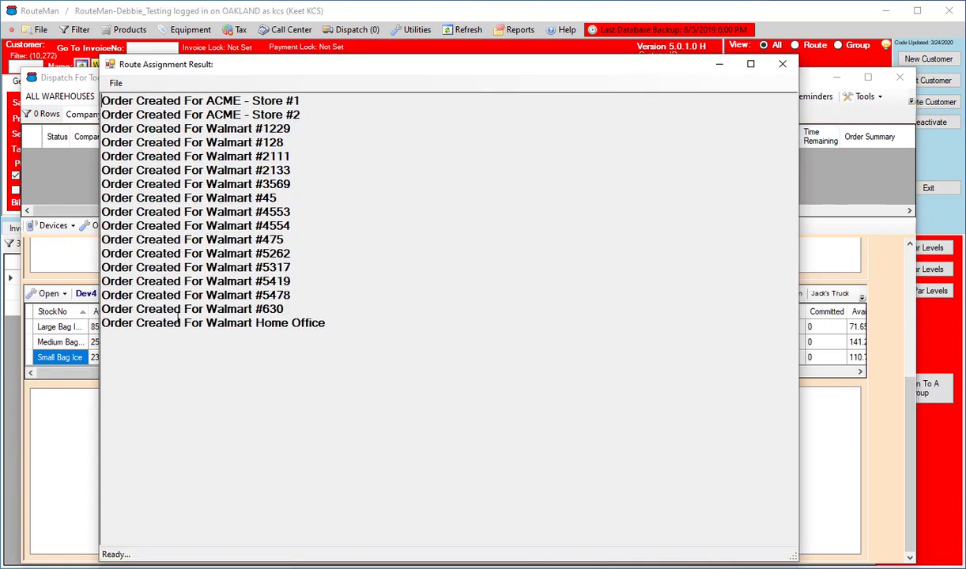
{"action": "left_click", "coordinate": [116, 83]}
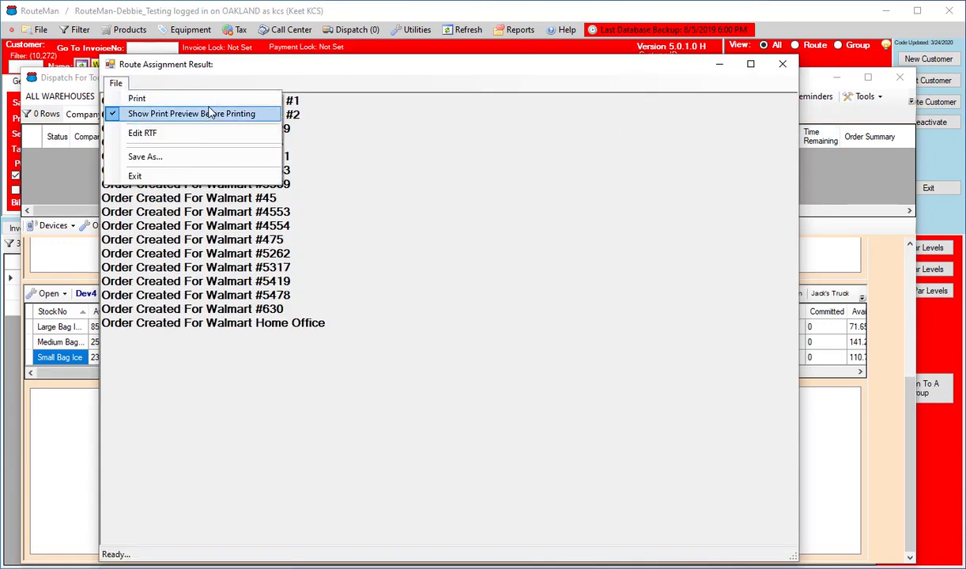
{"action": "left_click", "coordinate": [781, 64]}
{"action": "left_click", "coordinate": [781, 65]}
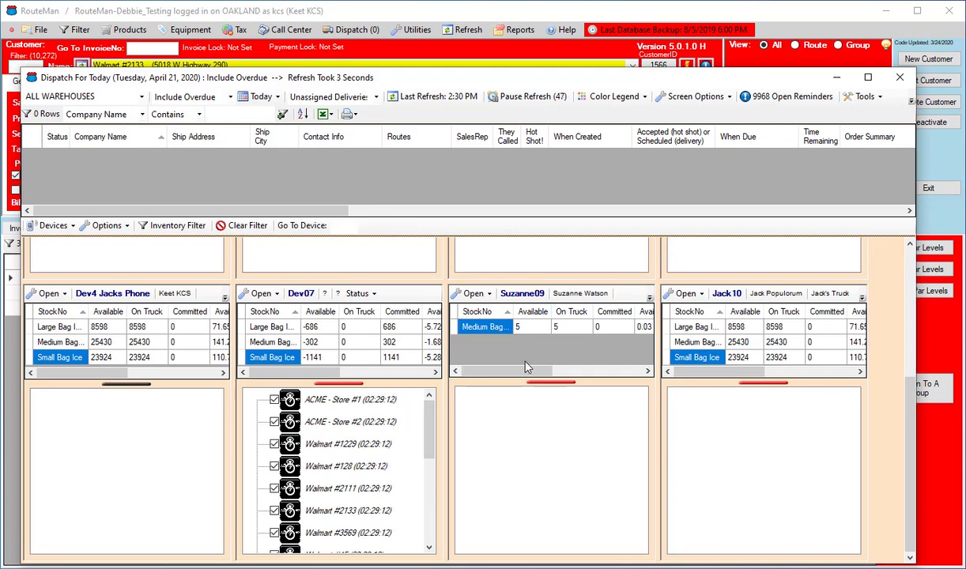
Preview the full Delivery Schedule Report for device Dev07, look through its order summaries, and close the report.
{"action": "left_click", "coordinate": [274, 295]}
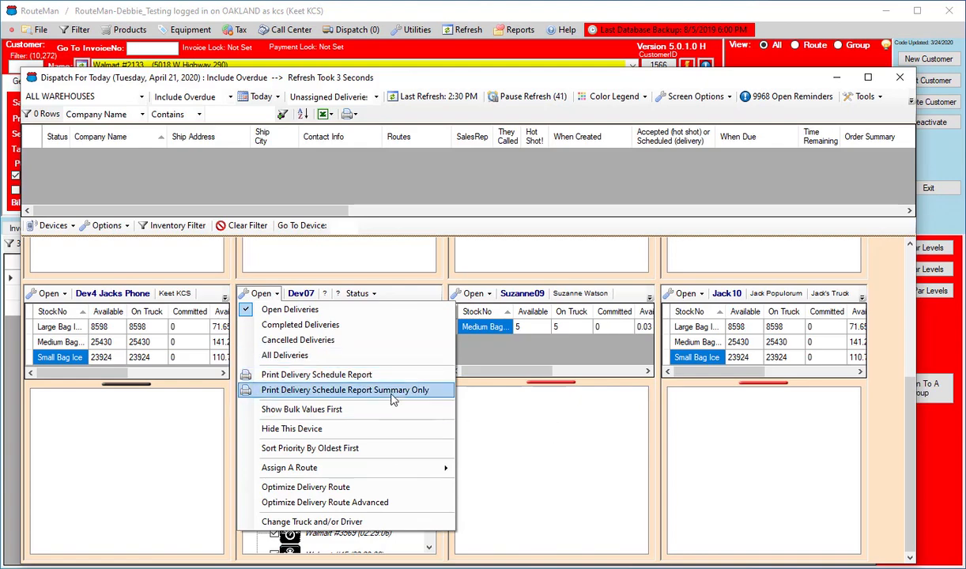
{"action": "left_click", "coordinate": [352, 375]}
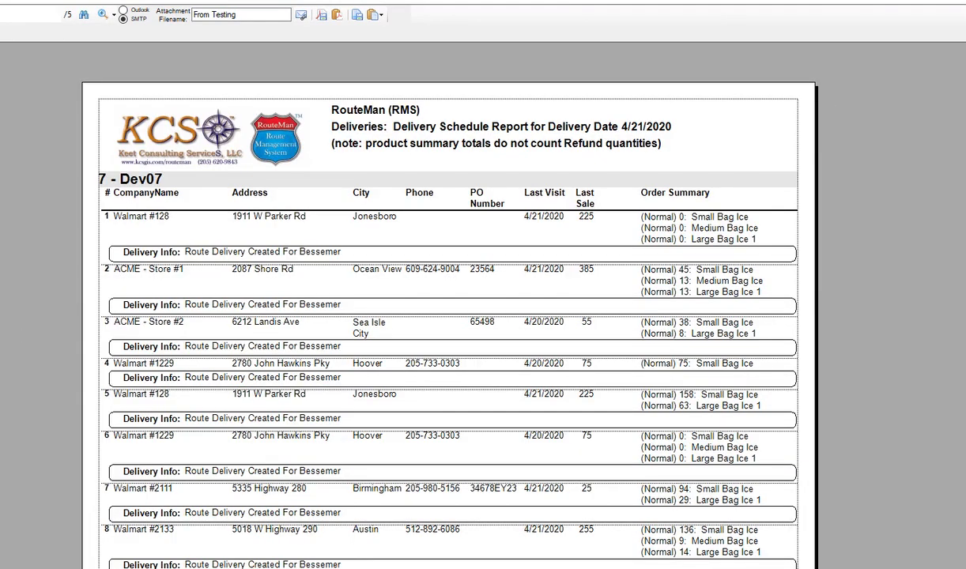
{"action": "left_click", "coordinate": [965, 0]}
{"action": "left_click_drag", "start_coordinate": [377, 23], "coordinate": [597, 60]}
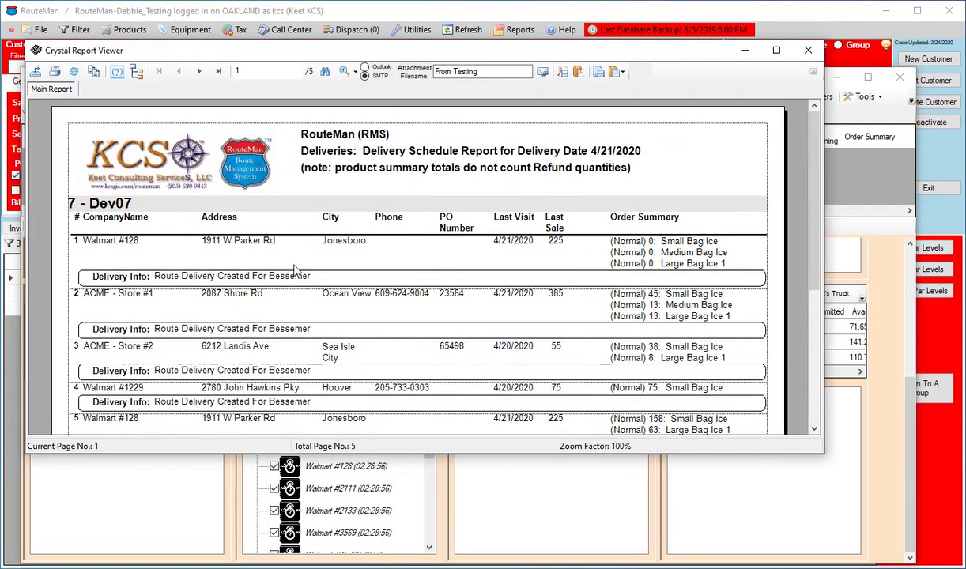
{"action": "scroll", "coordinate": [288, 269], "scroll_direction": "down", "scroll_amount": 5}
{"action": "scroll", "coordinate": [282, 267], "scroll_direction": "up", "scroll_amount": 5}
{"action": "left_click", "coordinate": [810, 51]}
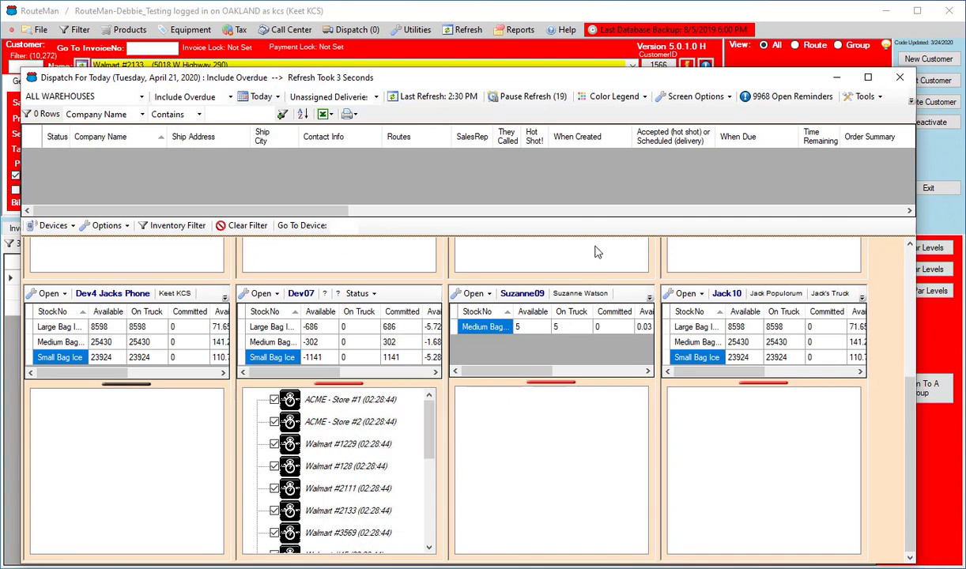
Examine the stop details of the new Dev07 deliveries and the device's product inventory columns.
{"action": "mouse_move", "coordinate": [398, 424]}
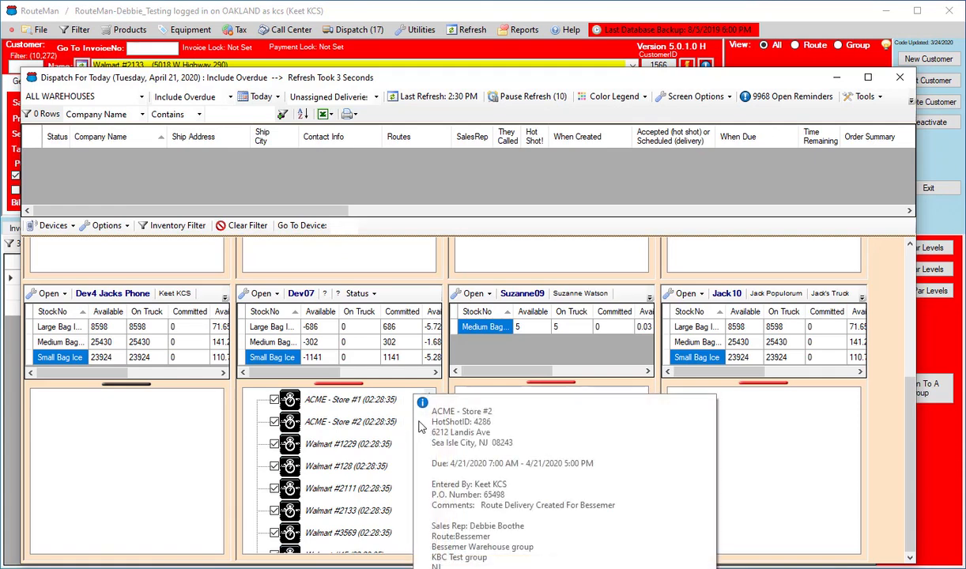
{"action": "left_click", "coordinate": [420, 424]}
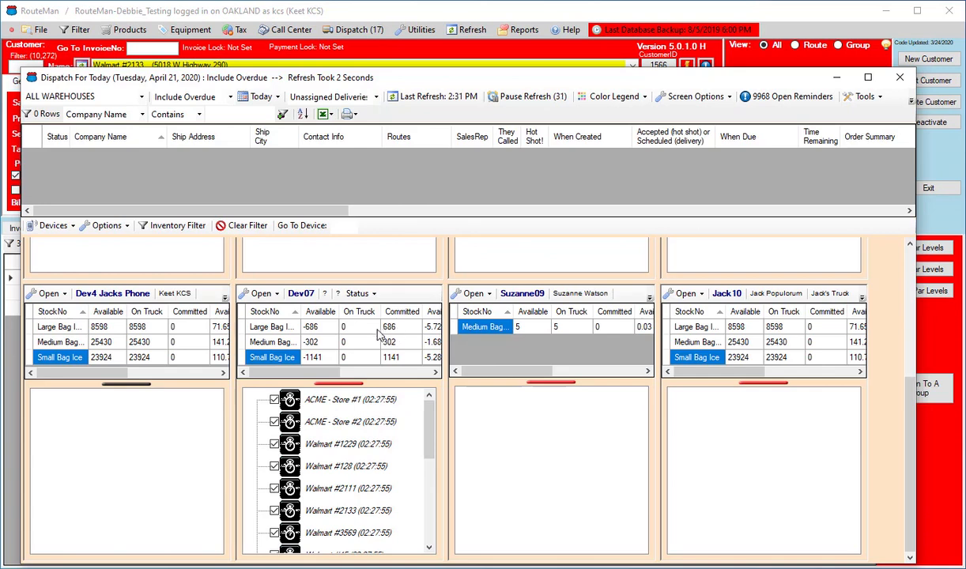
{"action": "mouse_move", "coordinate": [331, 373]}
{"action": "left_mouse_down"}
{"action": "mouse_move", "coordinate": [410, 377]}
{"action": "mouse_move", "coordinate": [318, 380]}
{"action": "left_mouse_up"}
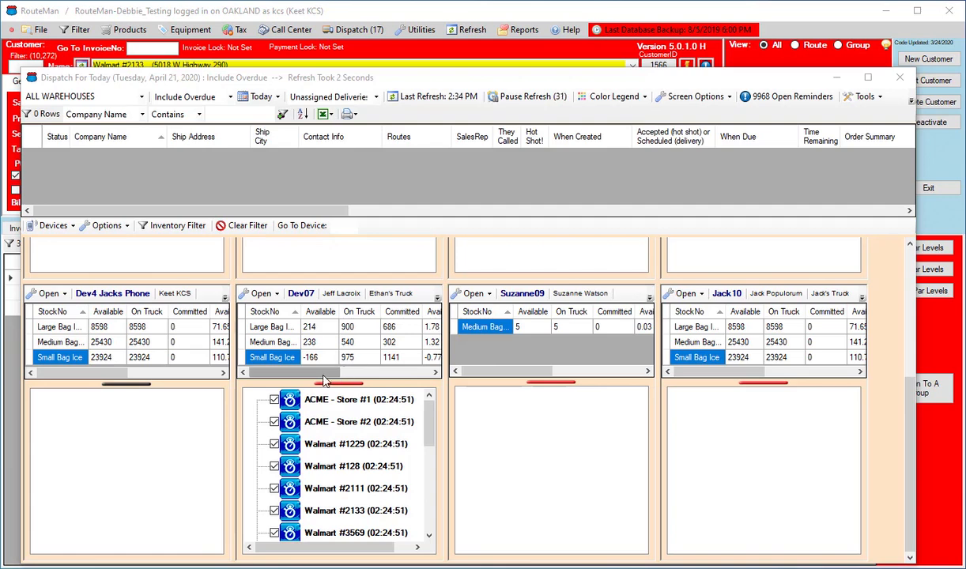
{"action": "mouse_move", "coordinate": [324, 379]}
{"action": "left_mouse_down"}
{"action": "mouse_move", "coordinate": [412, 387]}
{"action": "mouse_move", "coordinate": [314, 372]}
{"action": "left_mouse_up"}
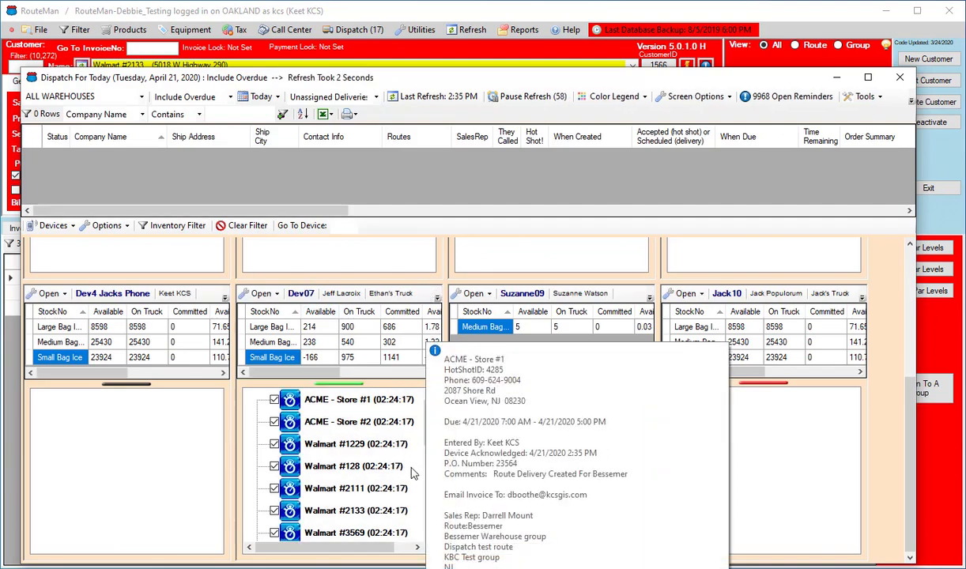
{"action": "mouse_move", "coordinate": [419, 468]}
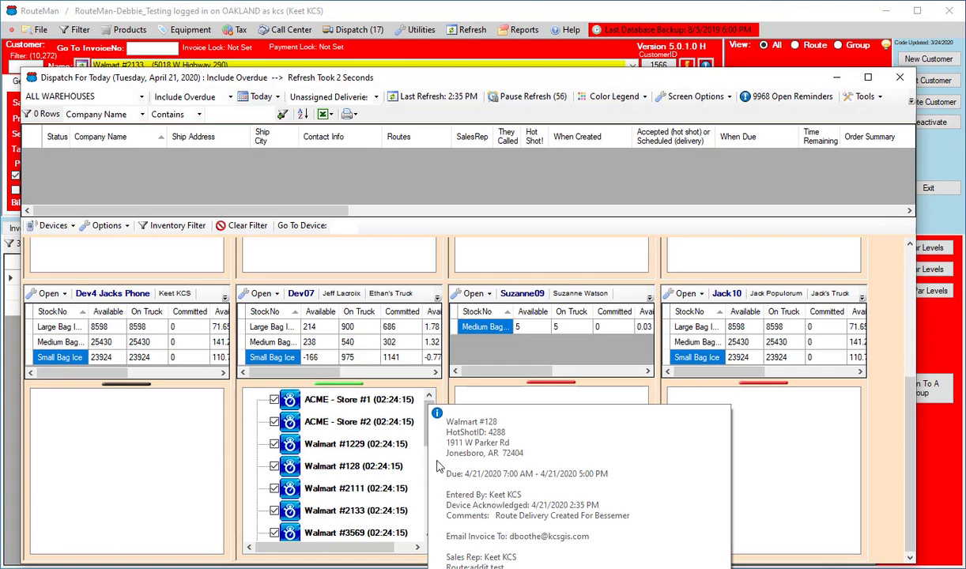